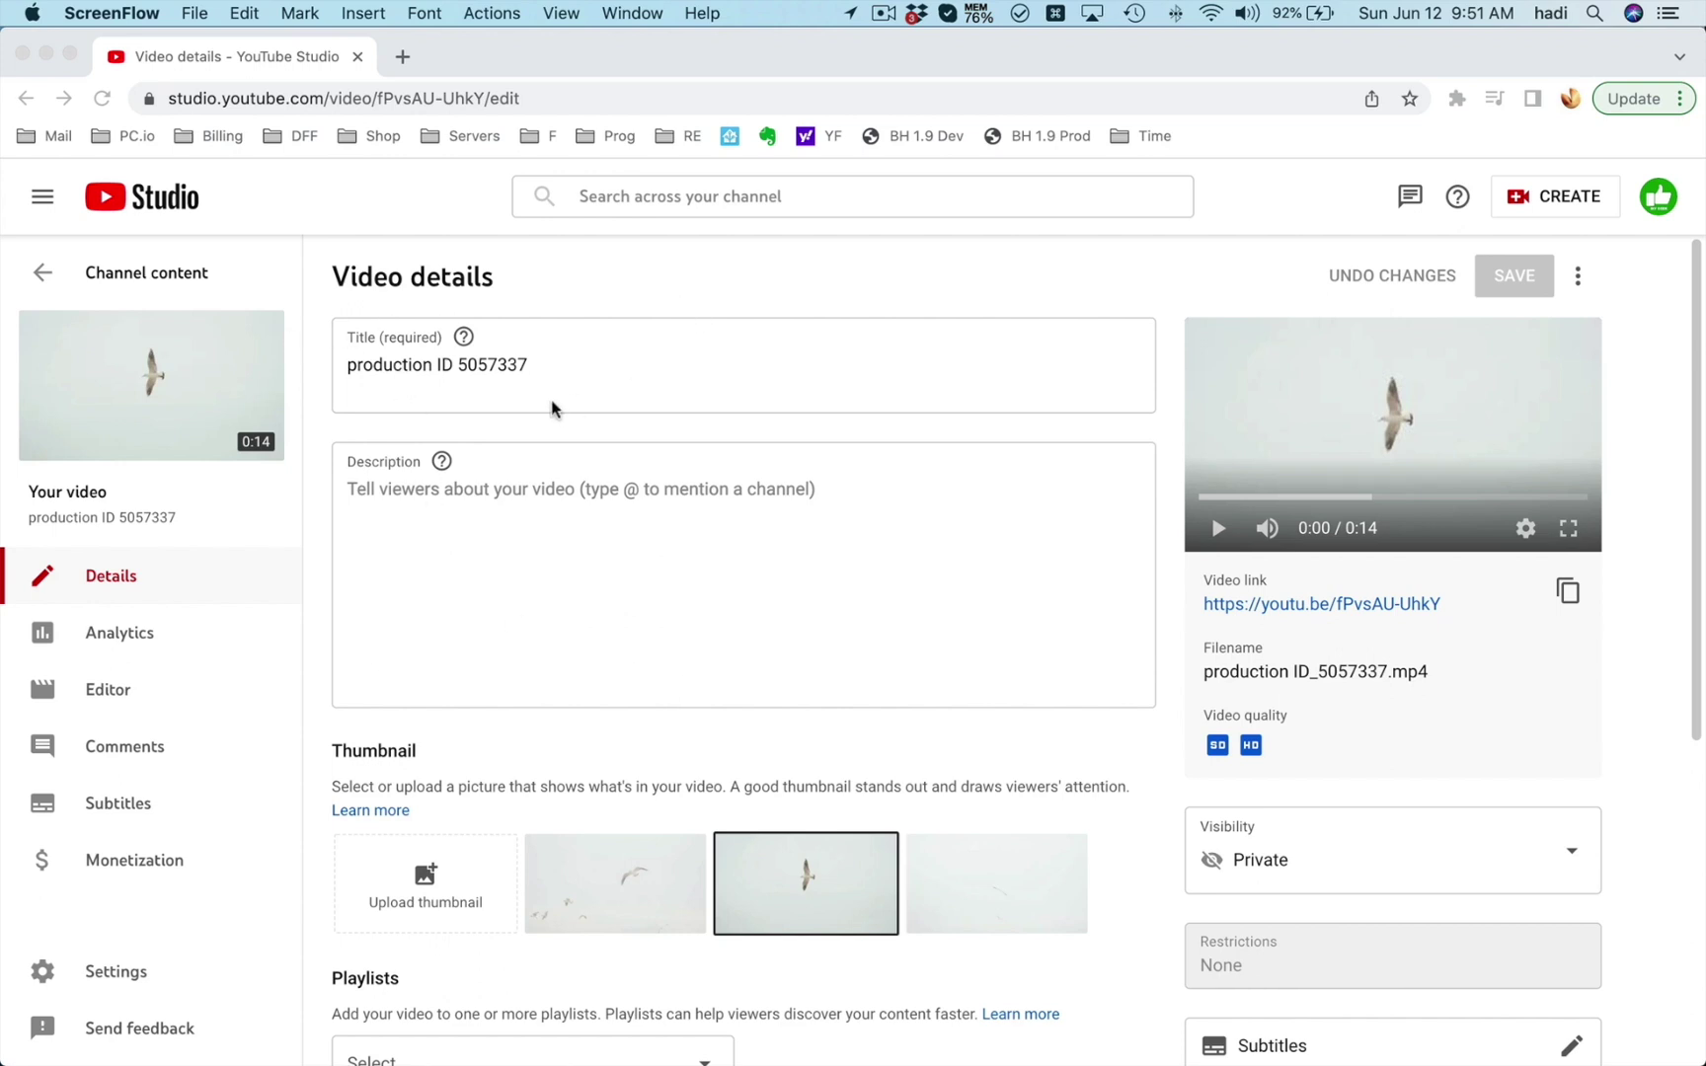
# Step: Select the 'production ID 5057337' title text, then open the editor's Blur type choices
pyautogui.click(536, 366)
pyautogui.moveTo(533, 363); pyautogui.dragTo(348, 370)
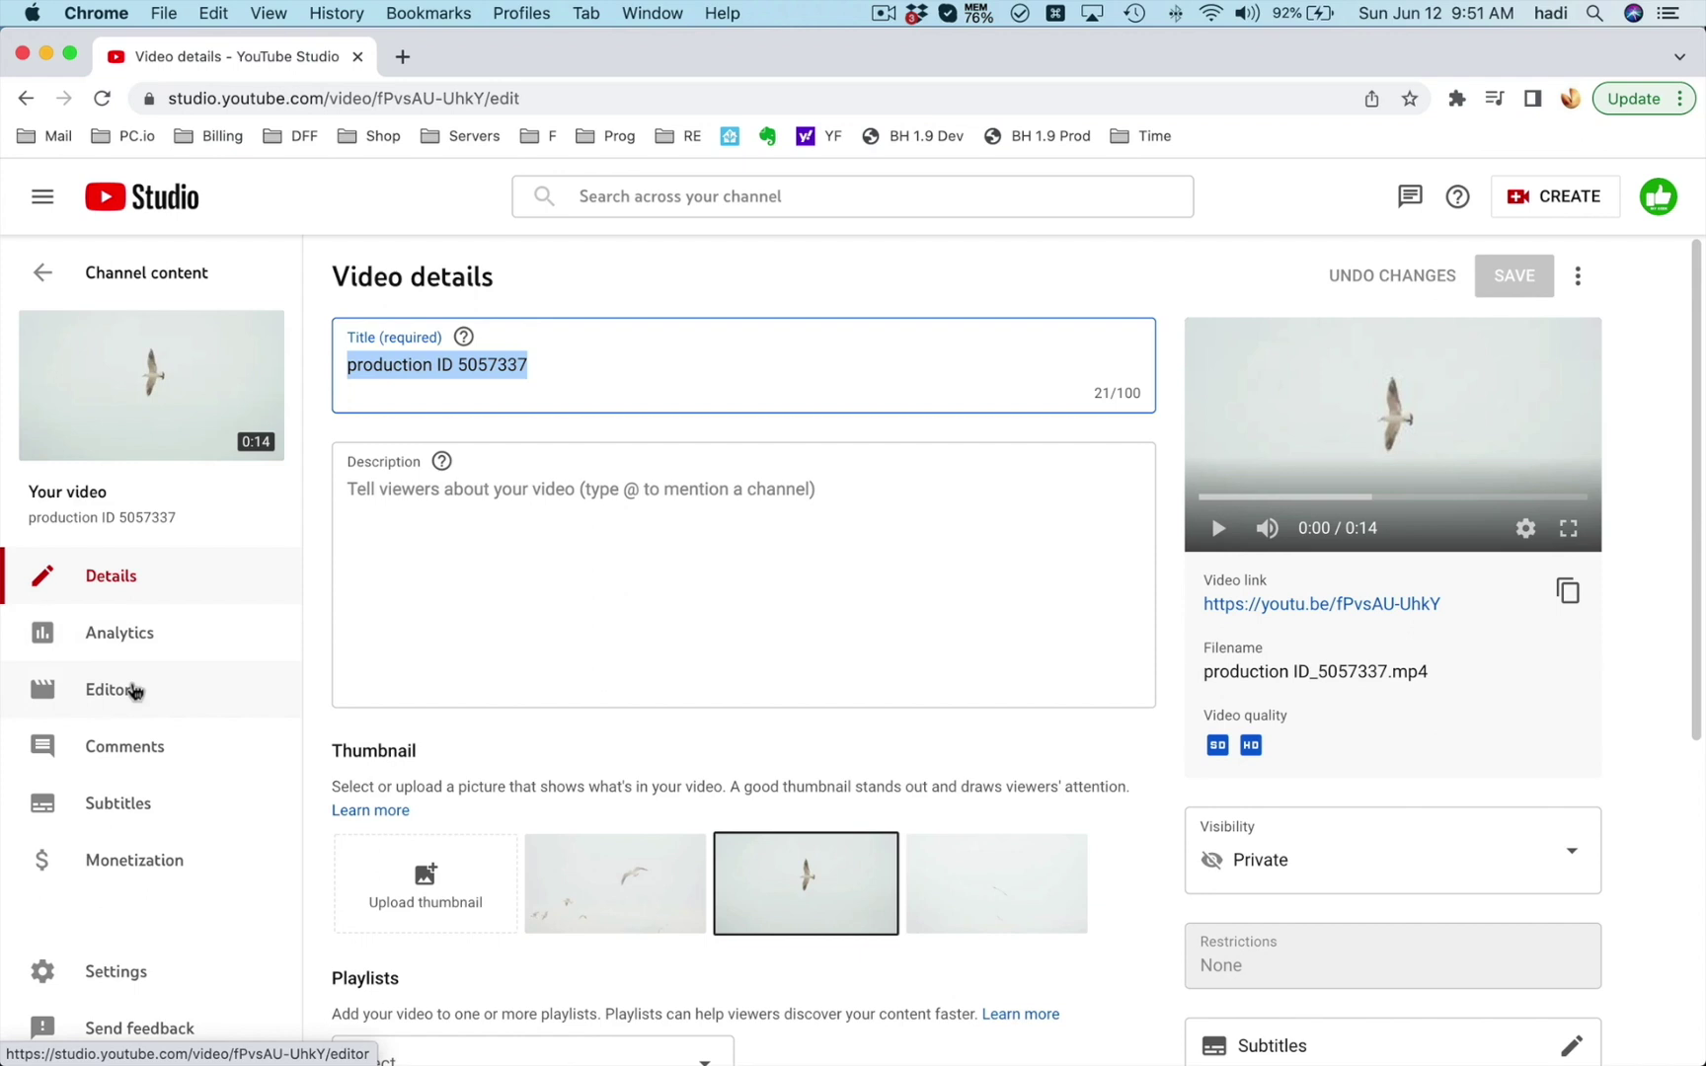
pyautogui.click(134, 692)
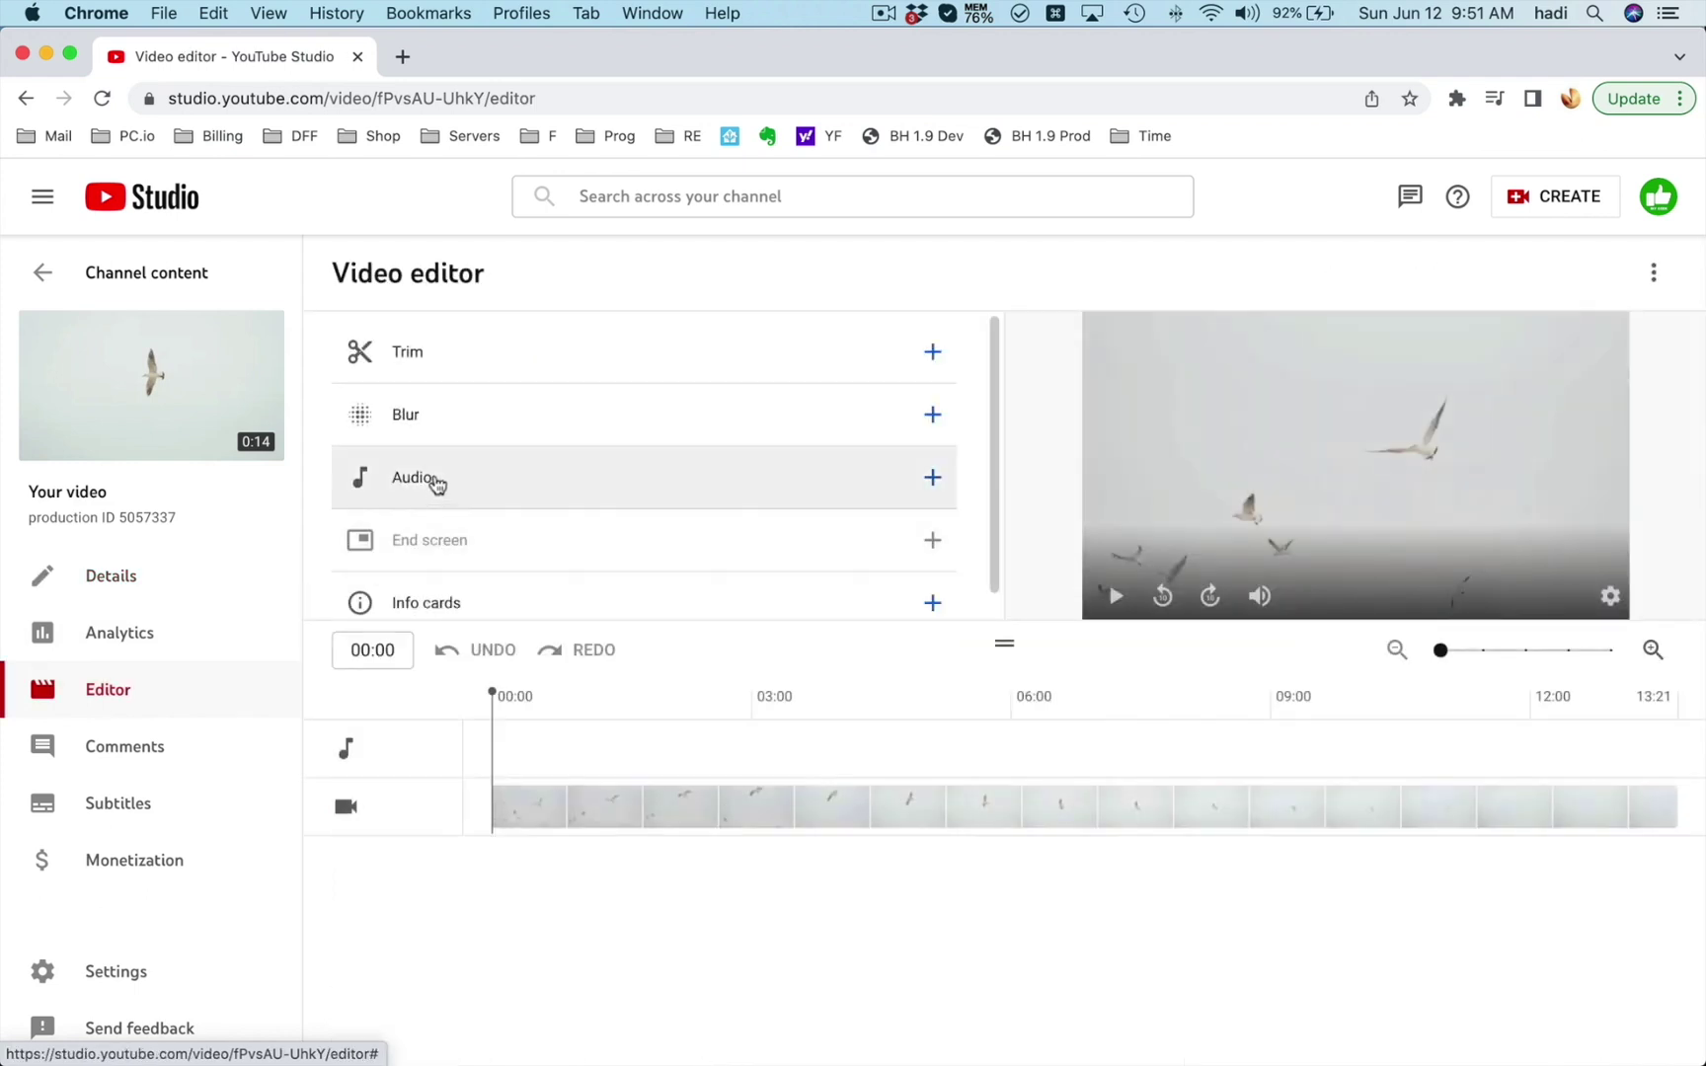
pyautogui.click(457, 434)
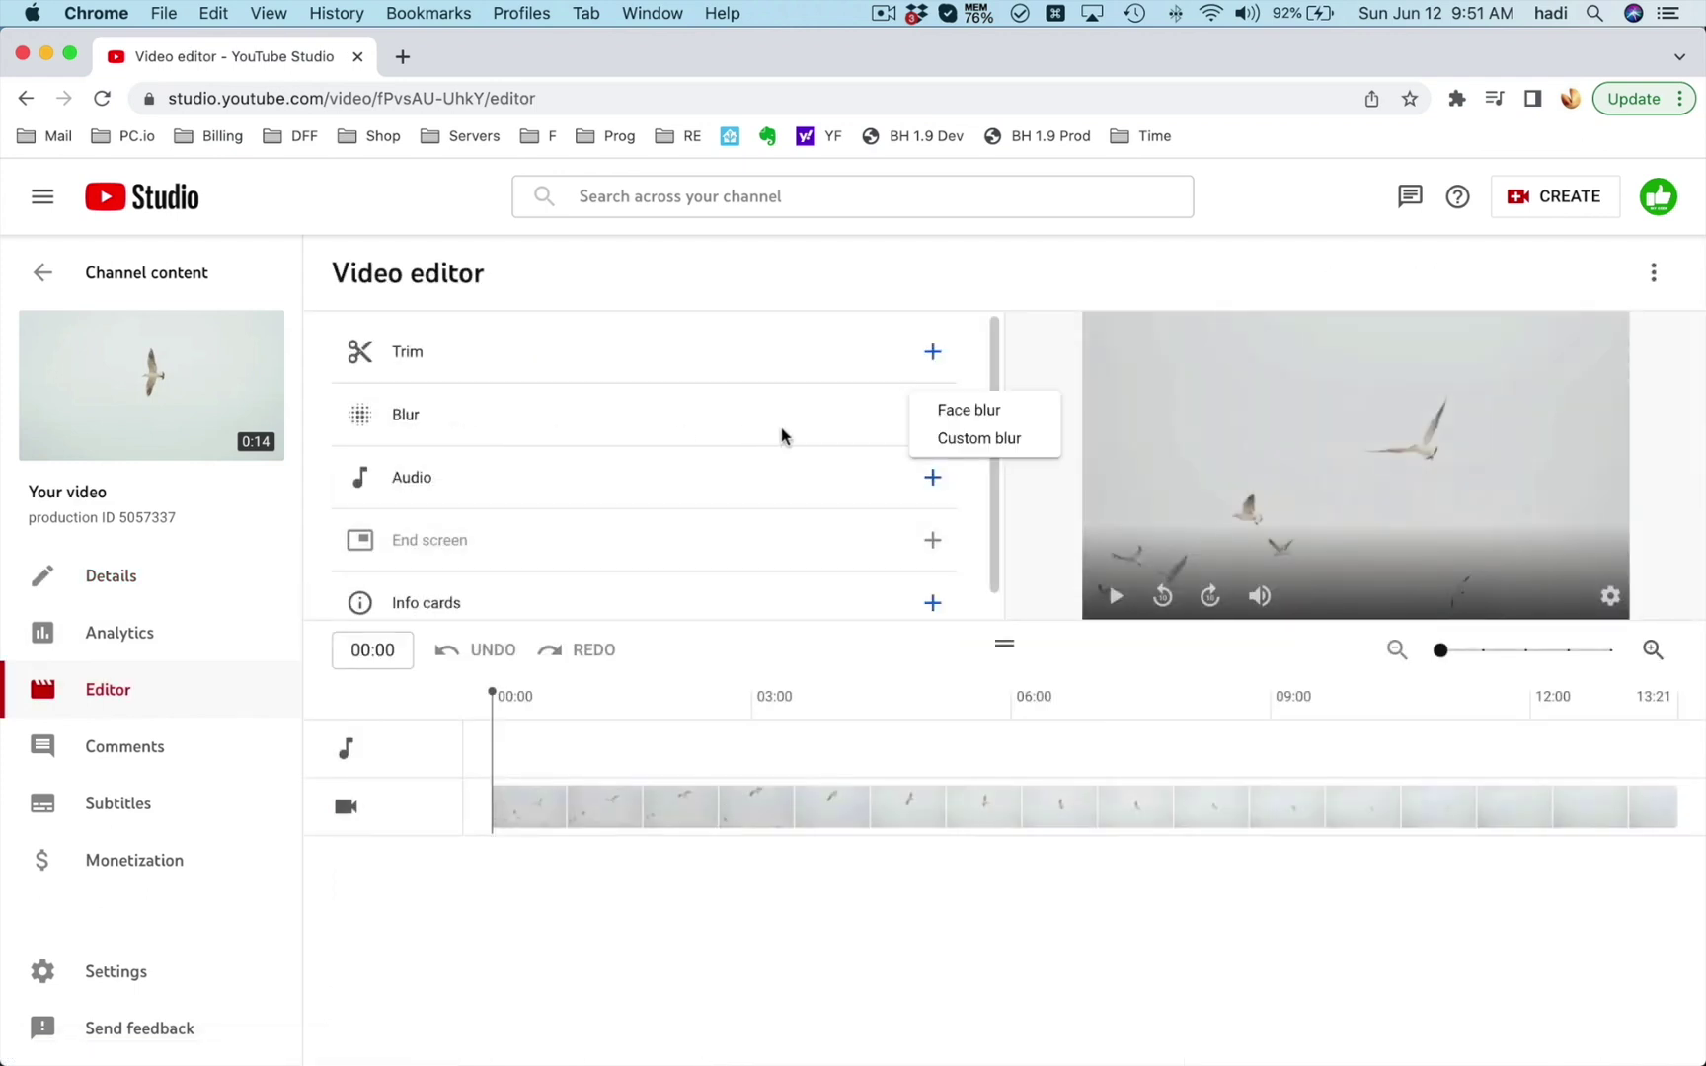
# Step: Add a full-clip custom rectangle blur and move it onto the bird in the upper sky
pyautogui.click(978, 438)
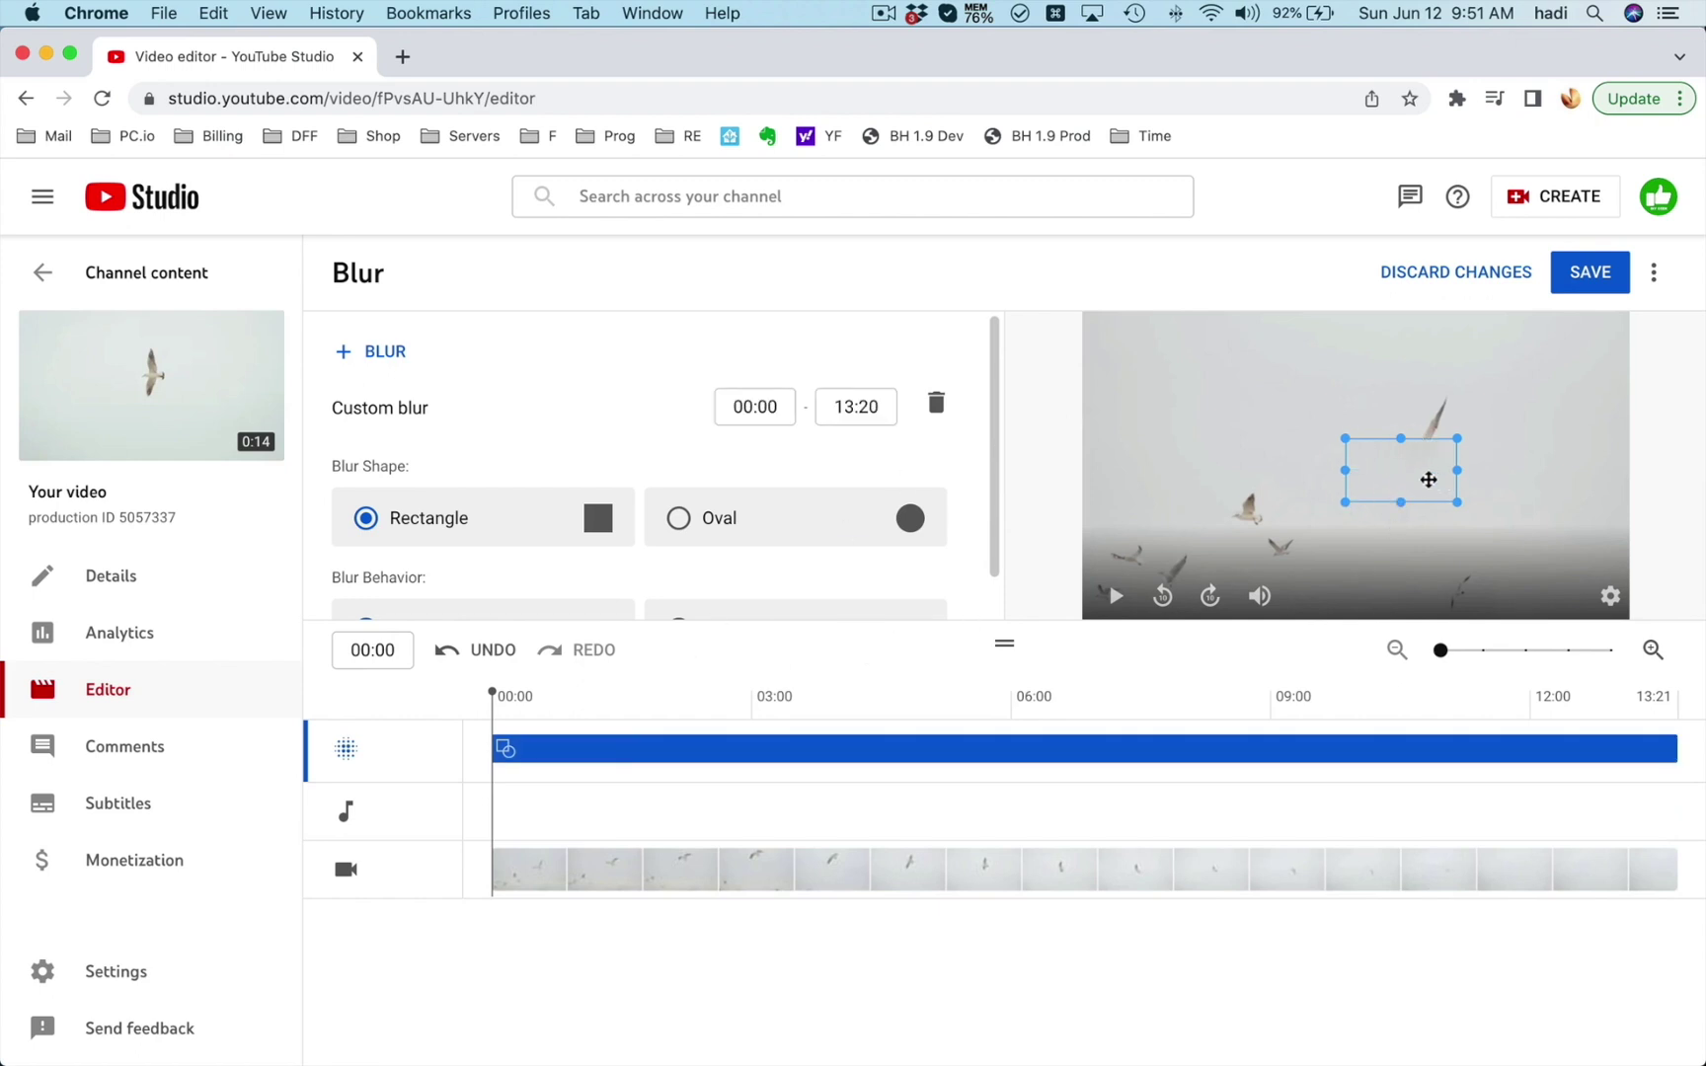
pyautogui.moveTo(1413, 482)
pyautogui.mouseDown()
pyautogui.moveTo(1430, 526)
pyautogui.moveTo(1425, 440)
pyautogui.mouseUp()
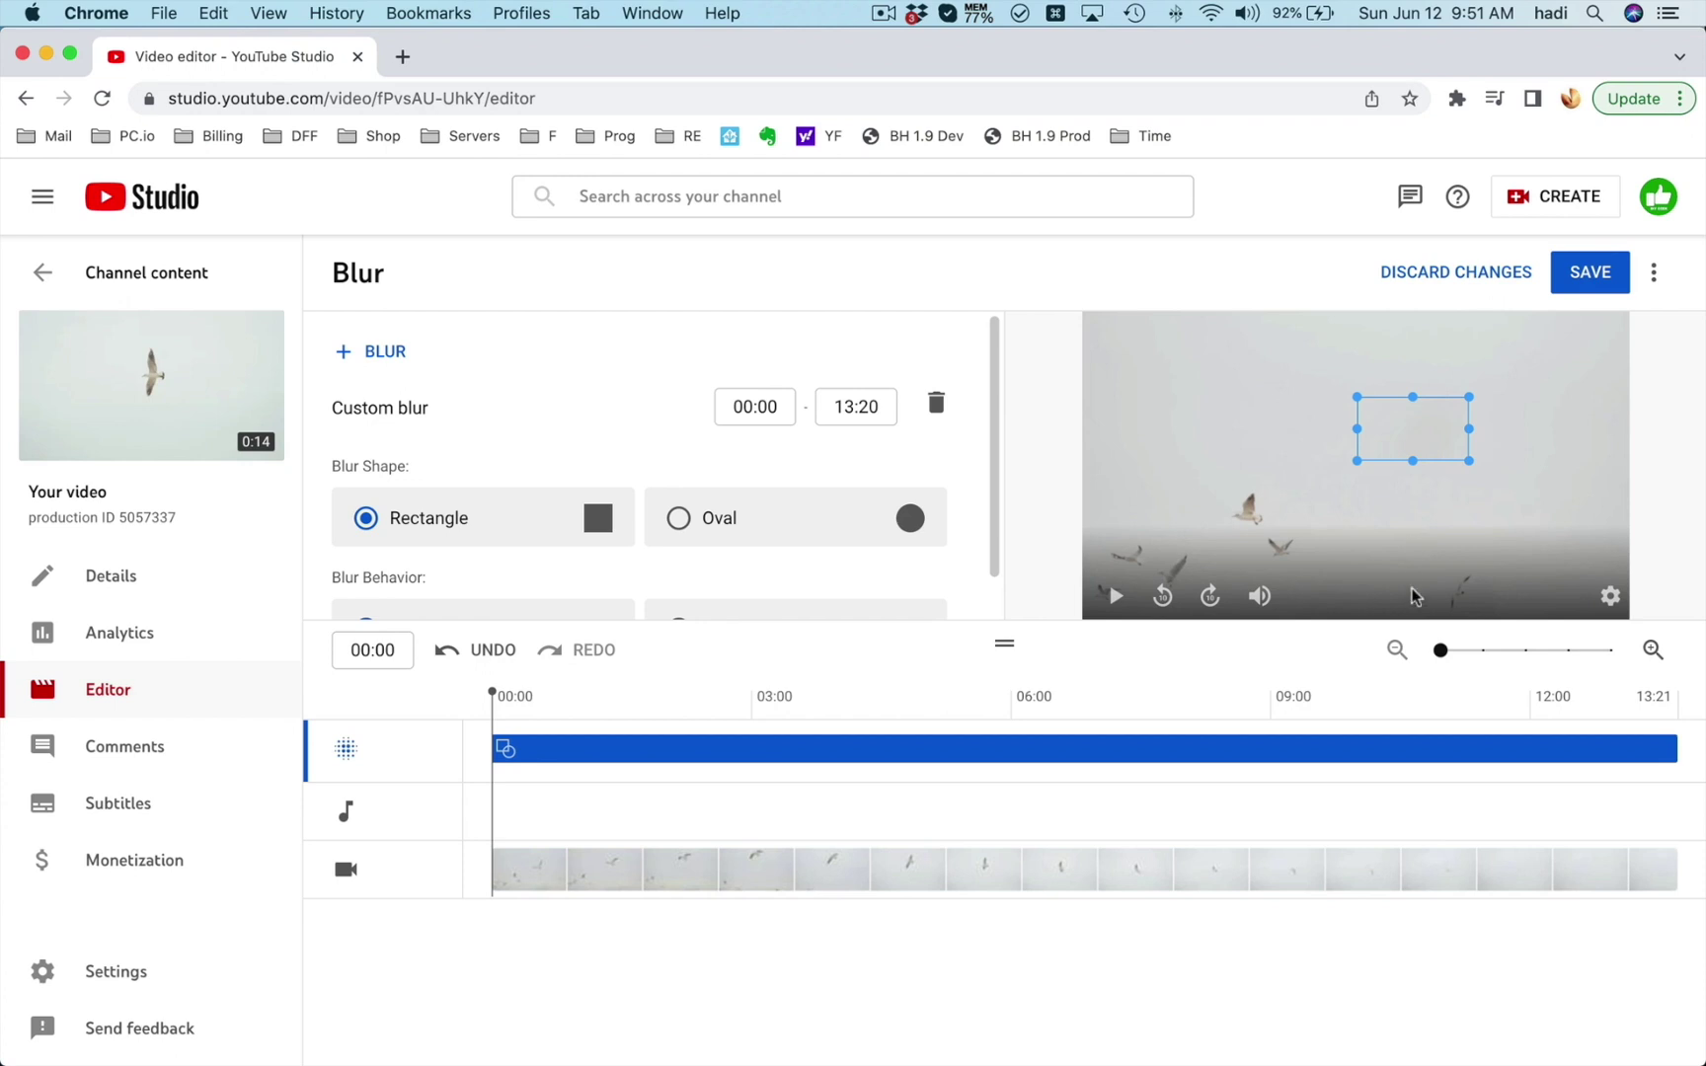
pyautogui.scroll(-1, 624, 533)
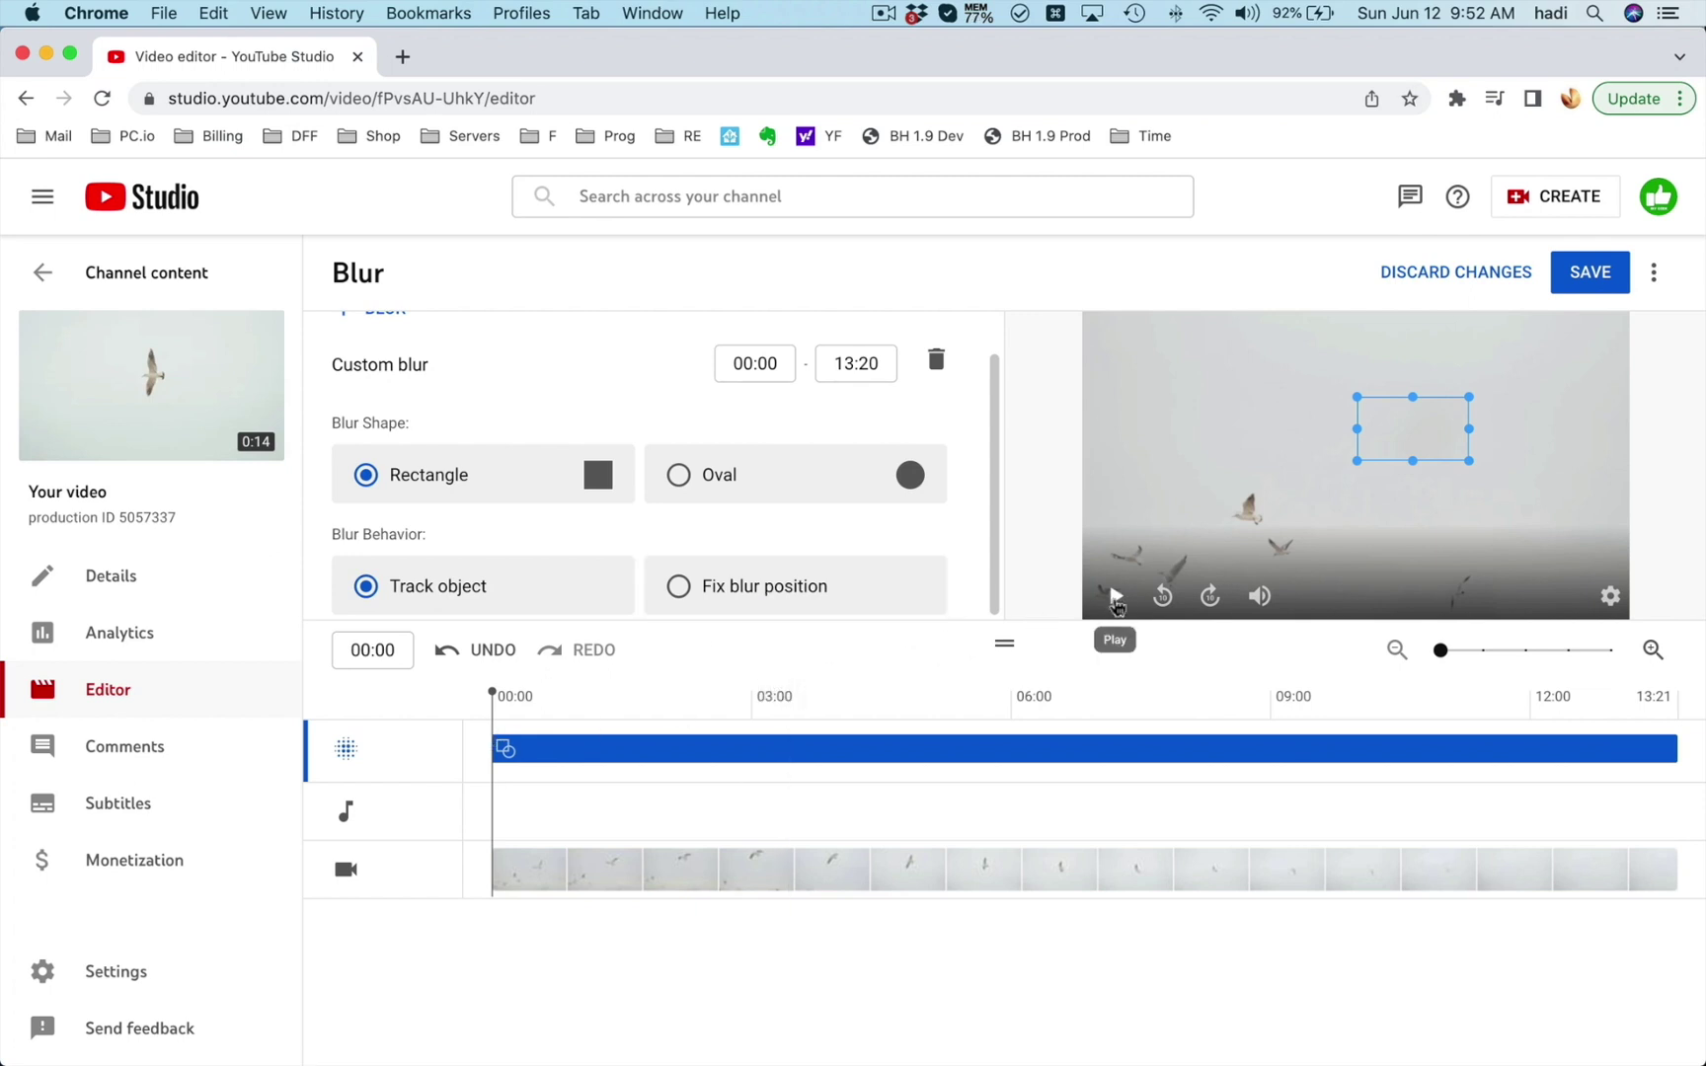
# Step: Play the preview to the end, watching the blur box follow the bird
pyautogui.click(1116, 596)
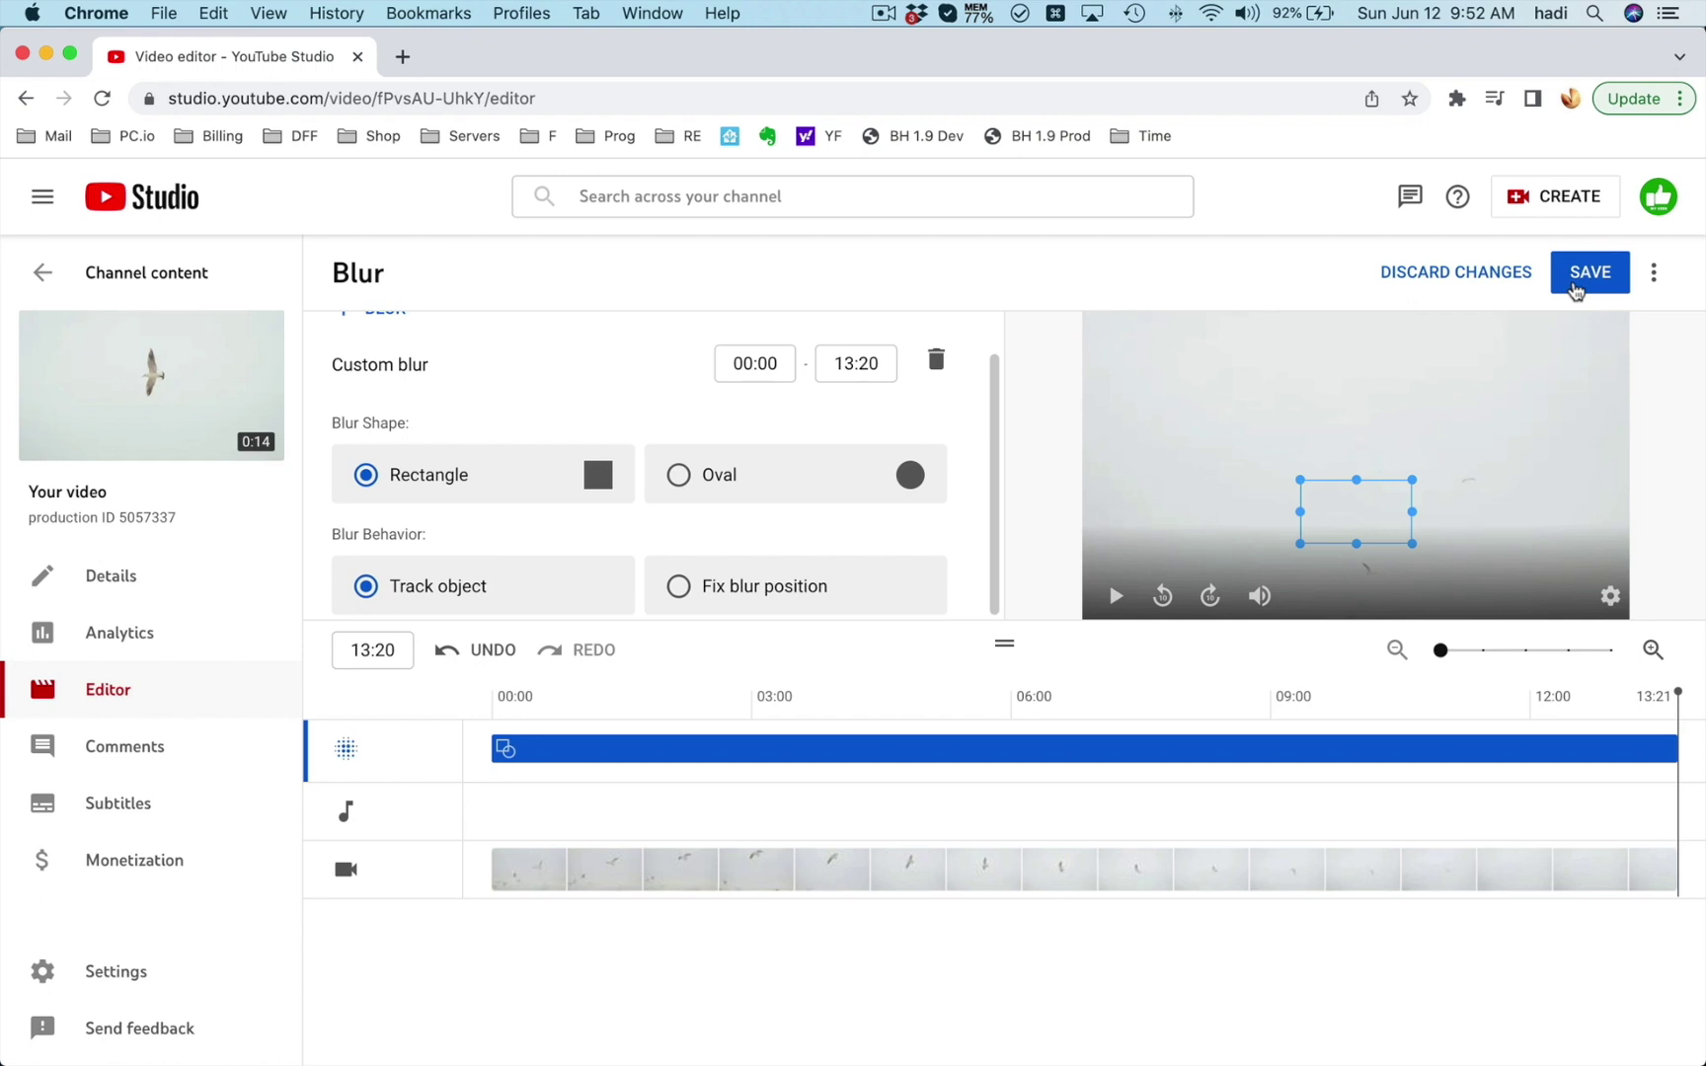
# Step: Open the Save changes confirmation and cancel it, keeping the blur edits unsaved
pyautogui.click(1576, 287)
pyautogui.click(1059, 782)
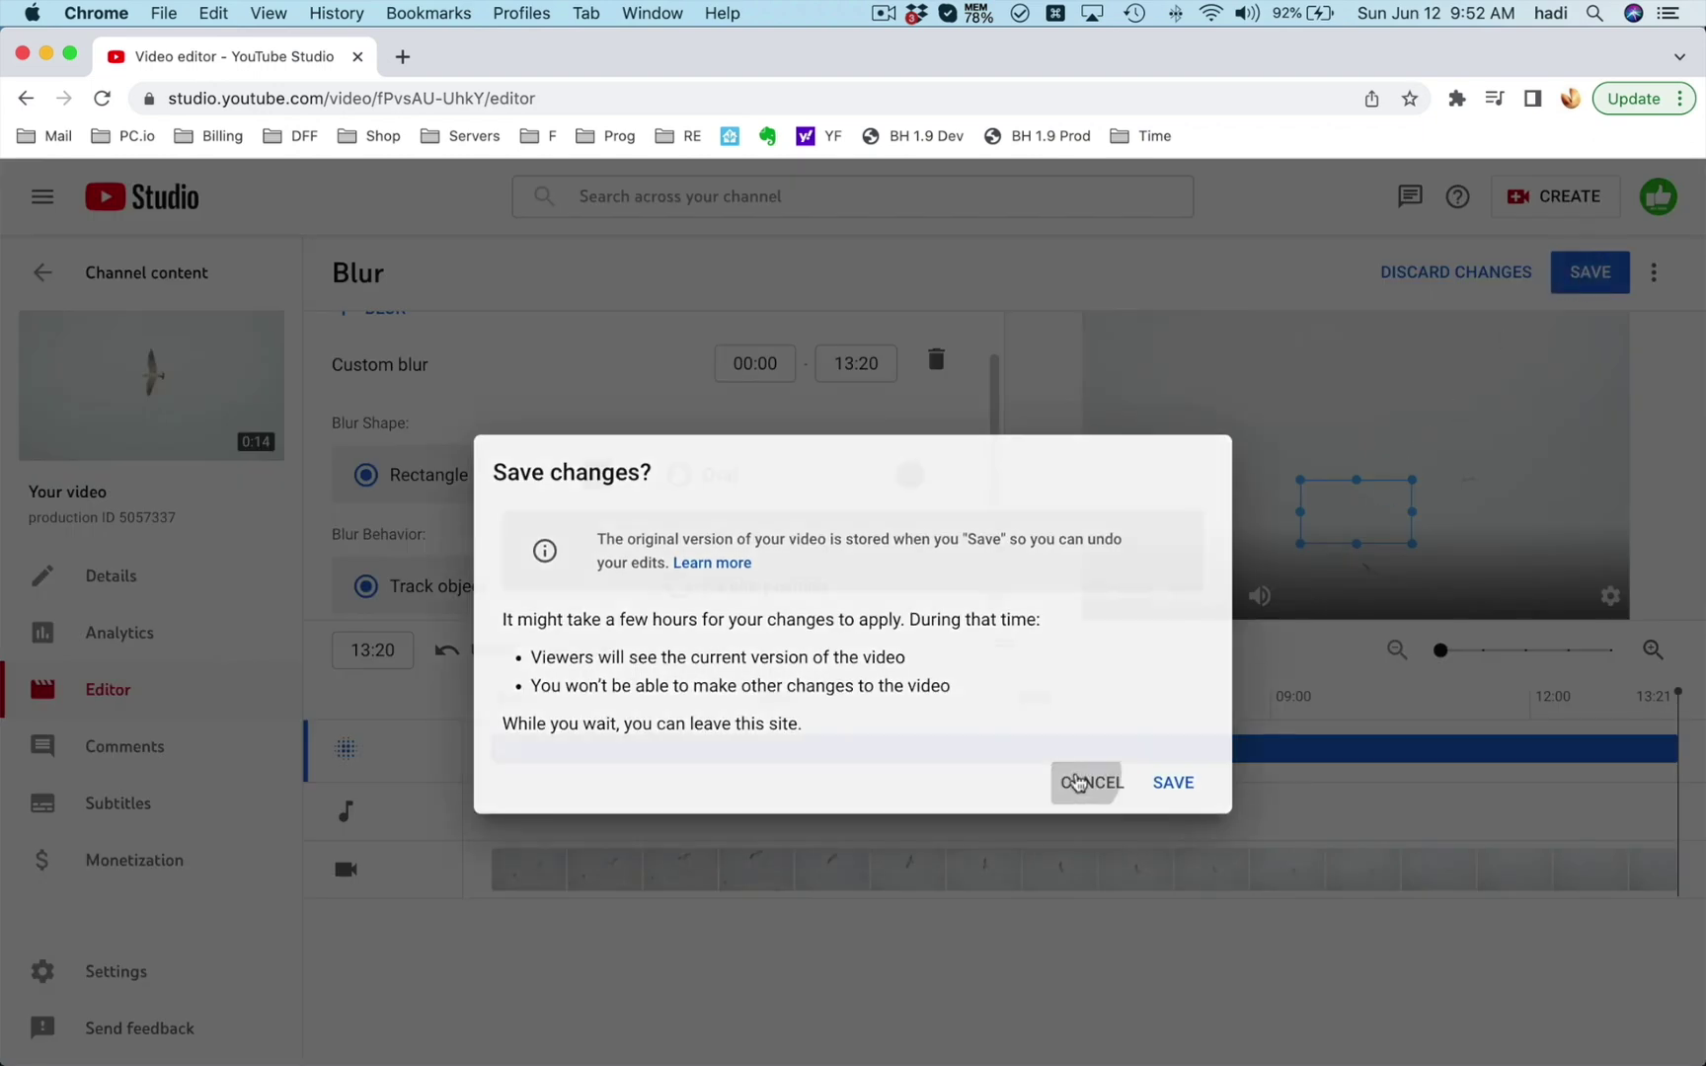
pyautogui.scroll(1, 582, 481)
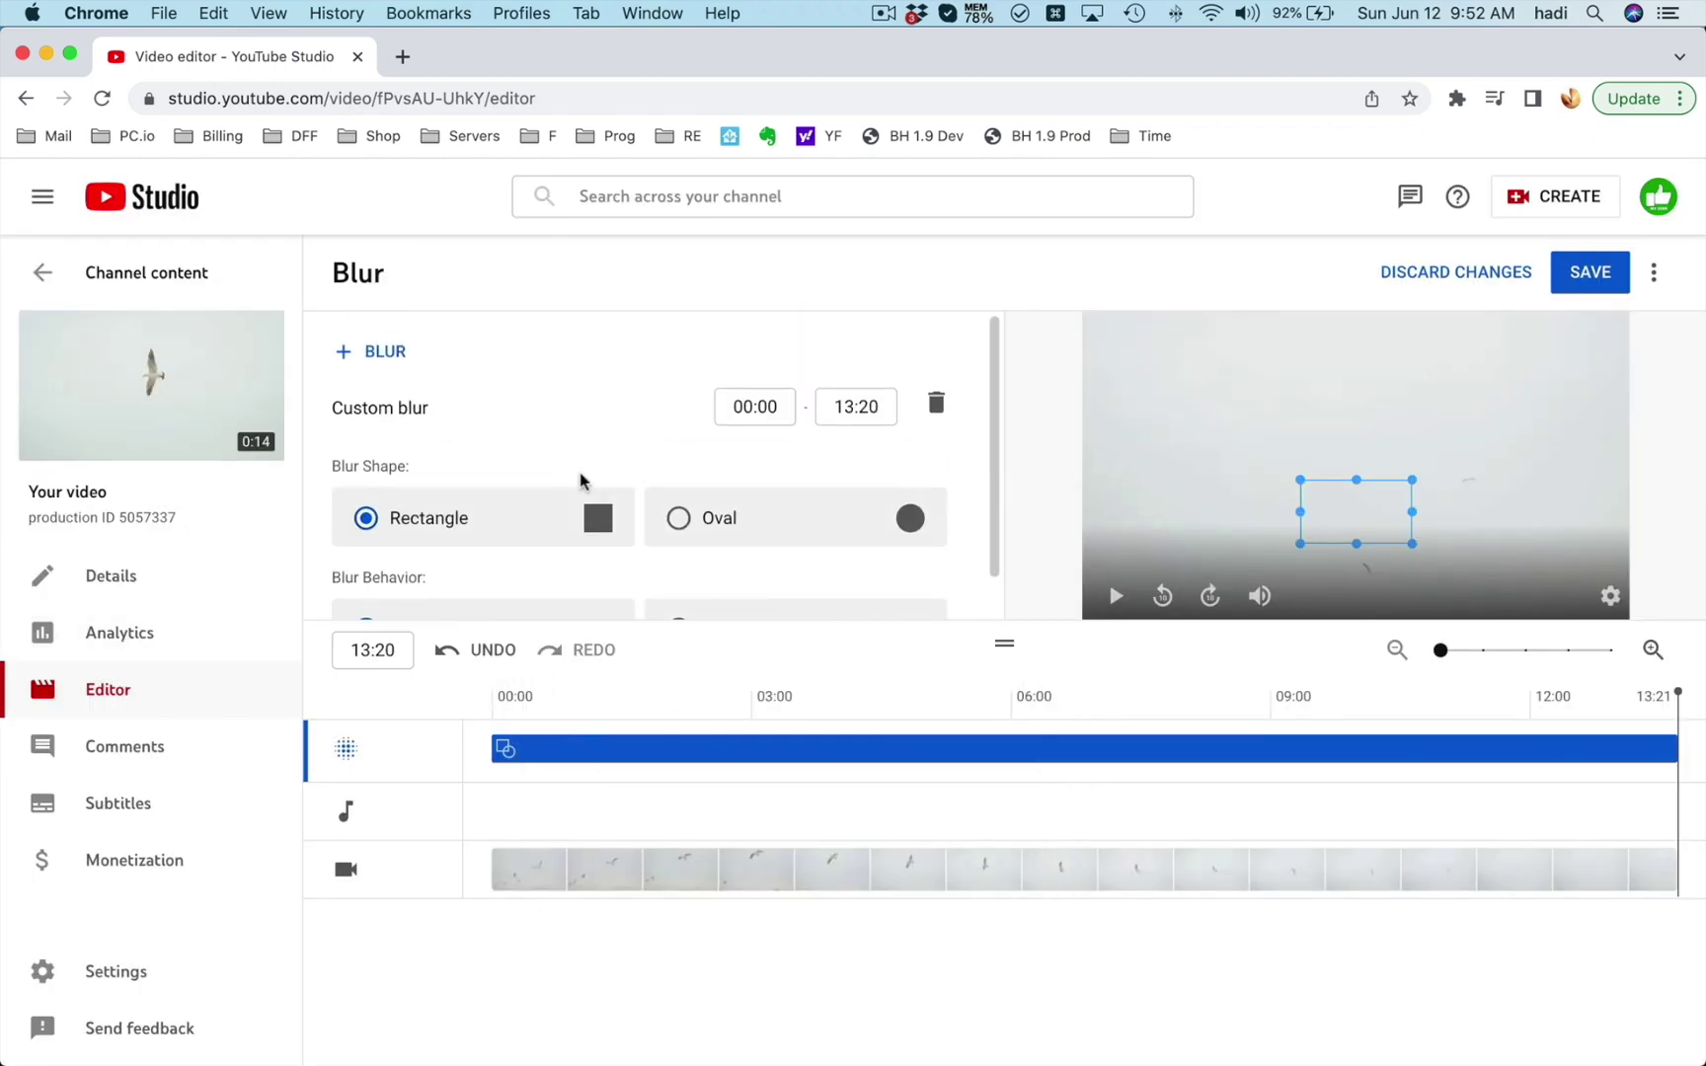
pyautogui.scroll(-3, 585, 475)
pyautogui.scroll(3, 586, 475)
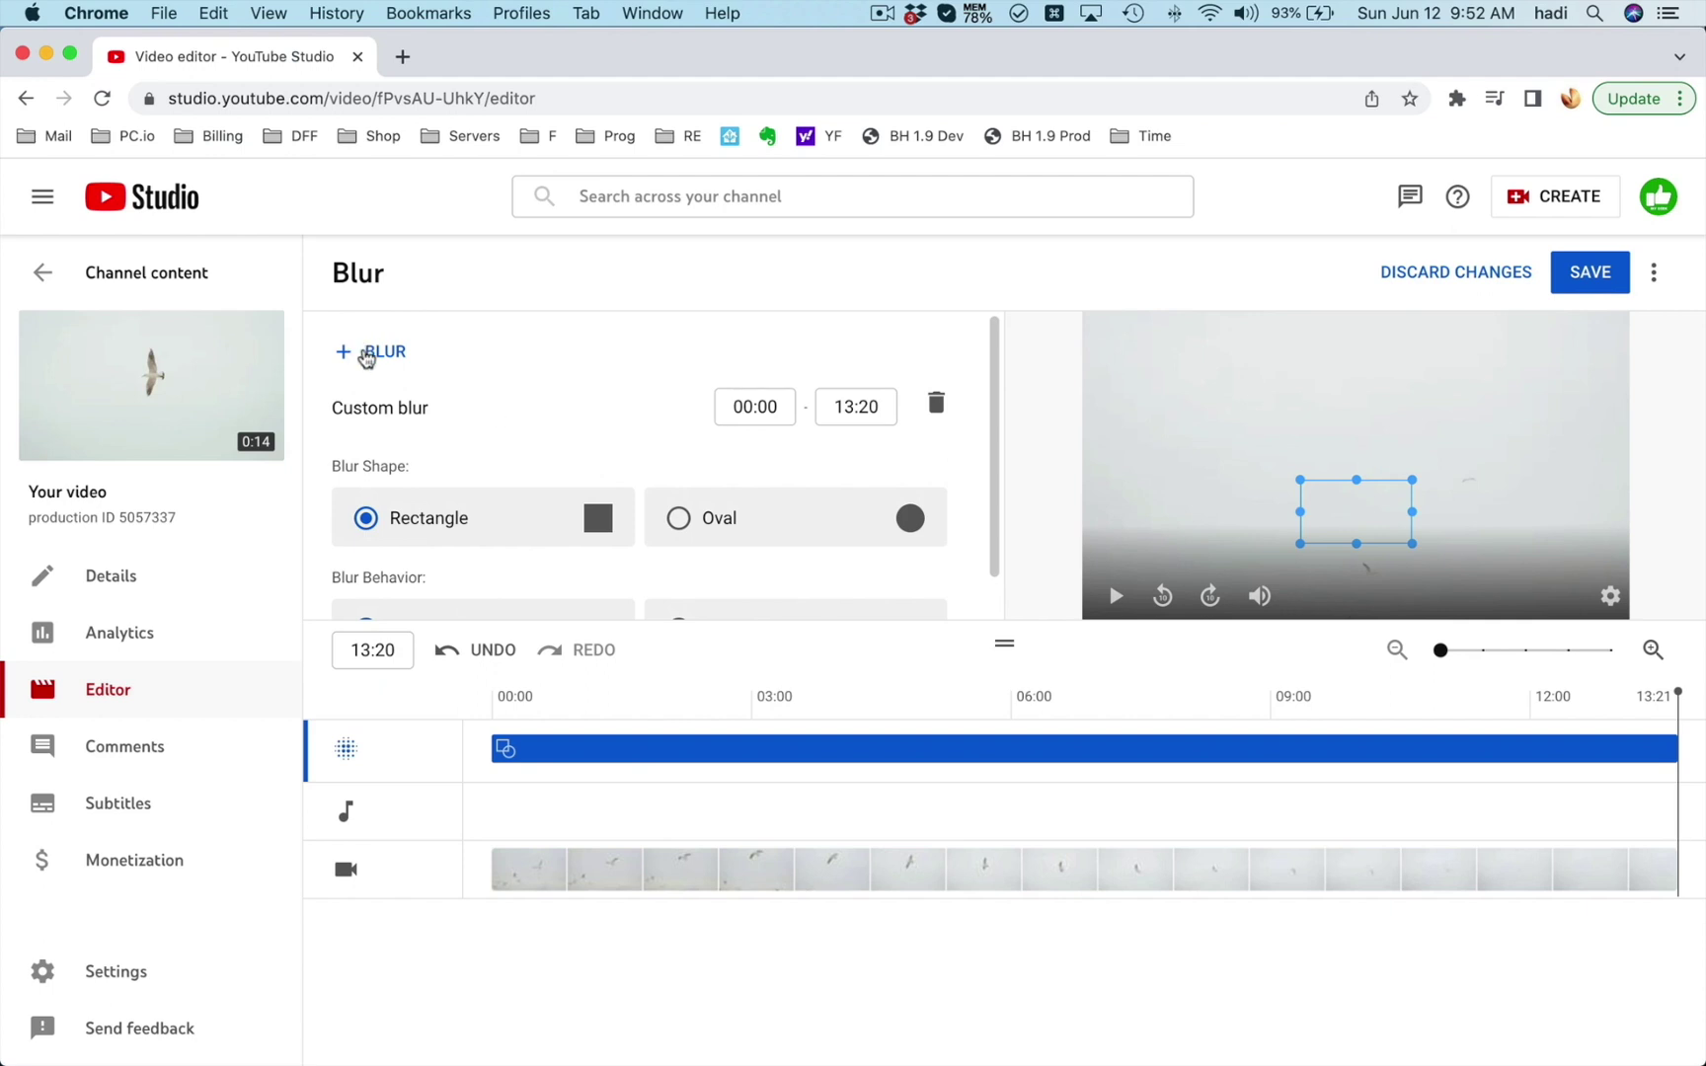
# Step: Add a second custom blur from the clip start, shrunk over a lower bird near the horizon
pyautogui.click(365, 356)
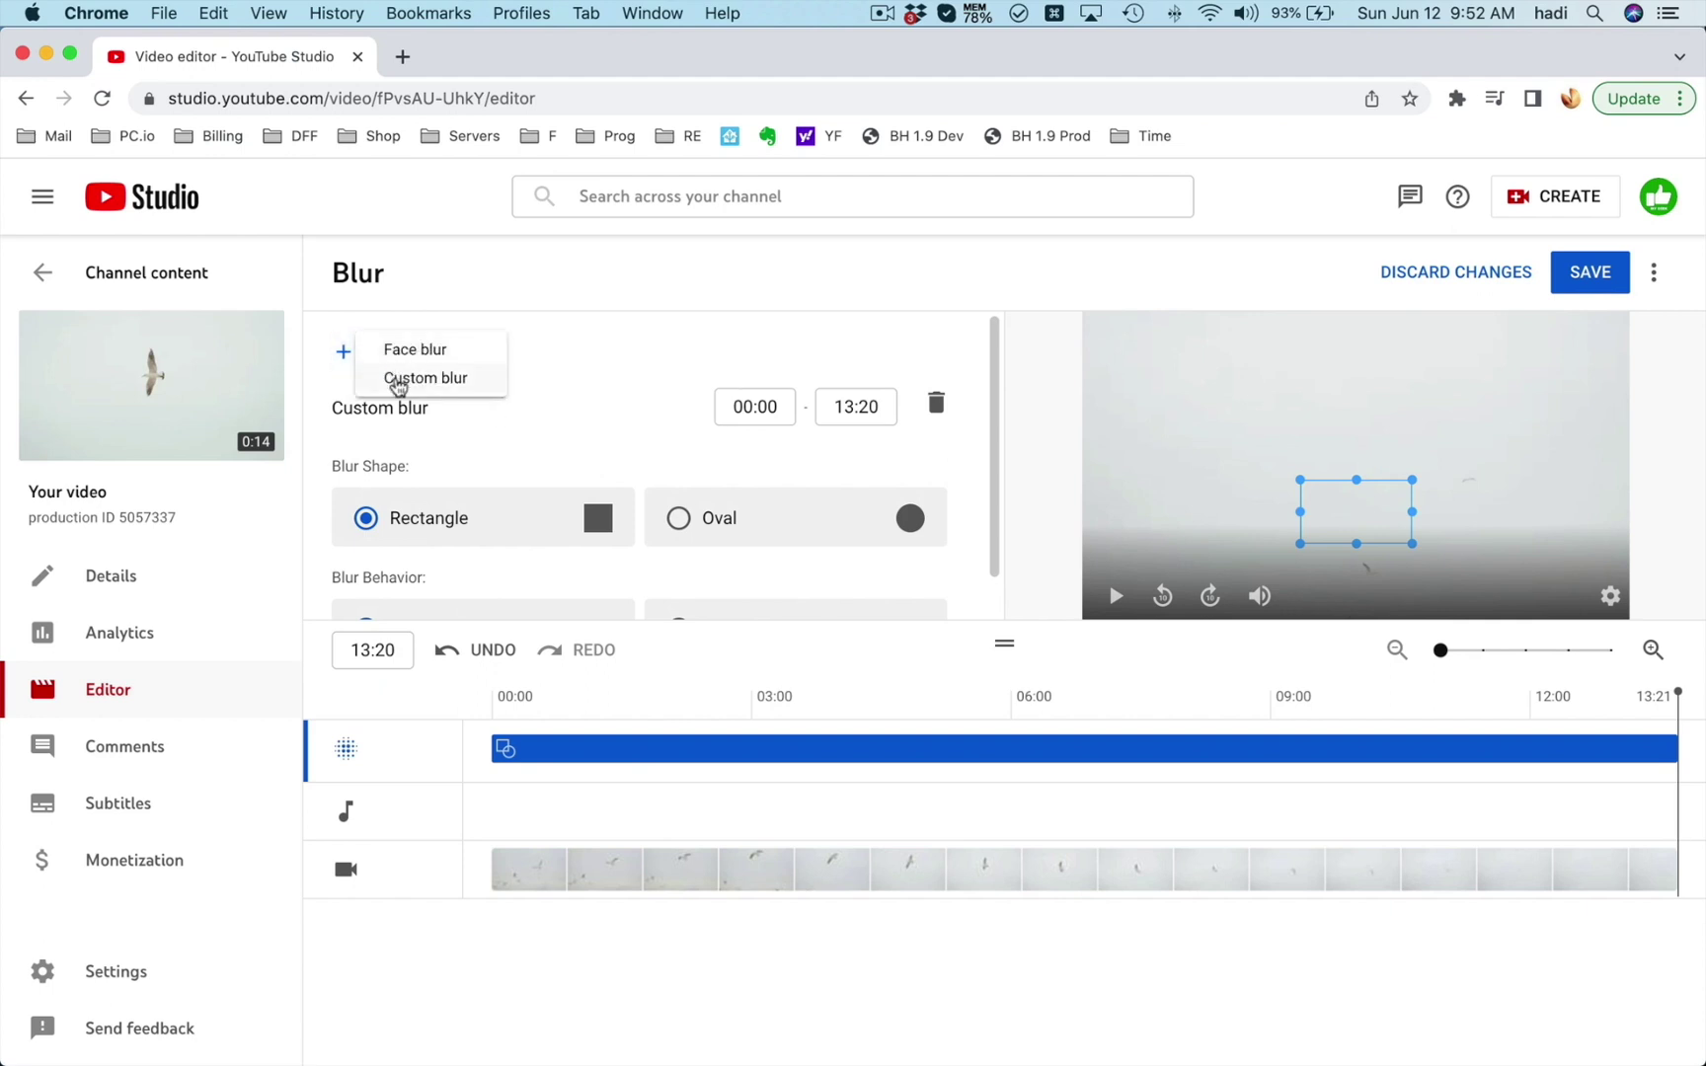
pyautogui.click(398, 381)
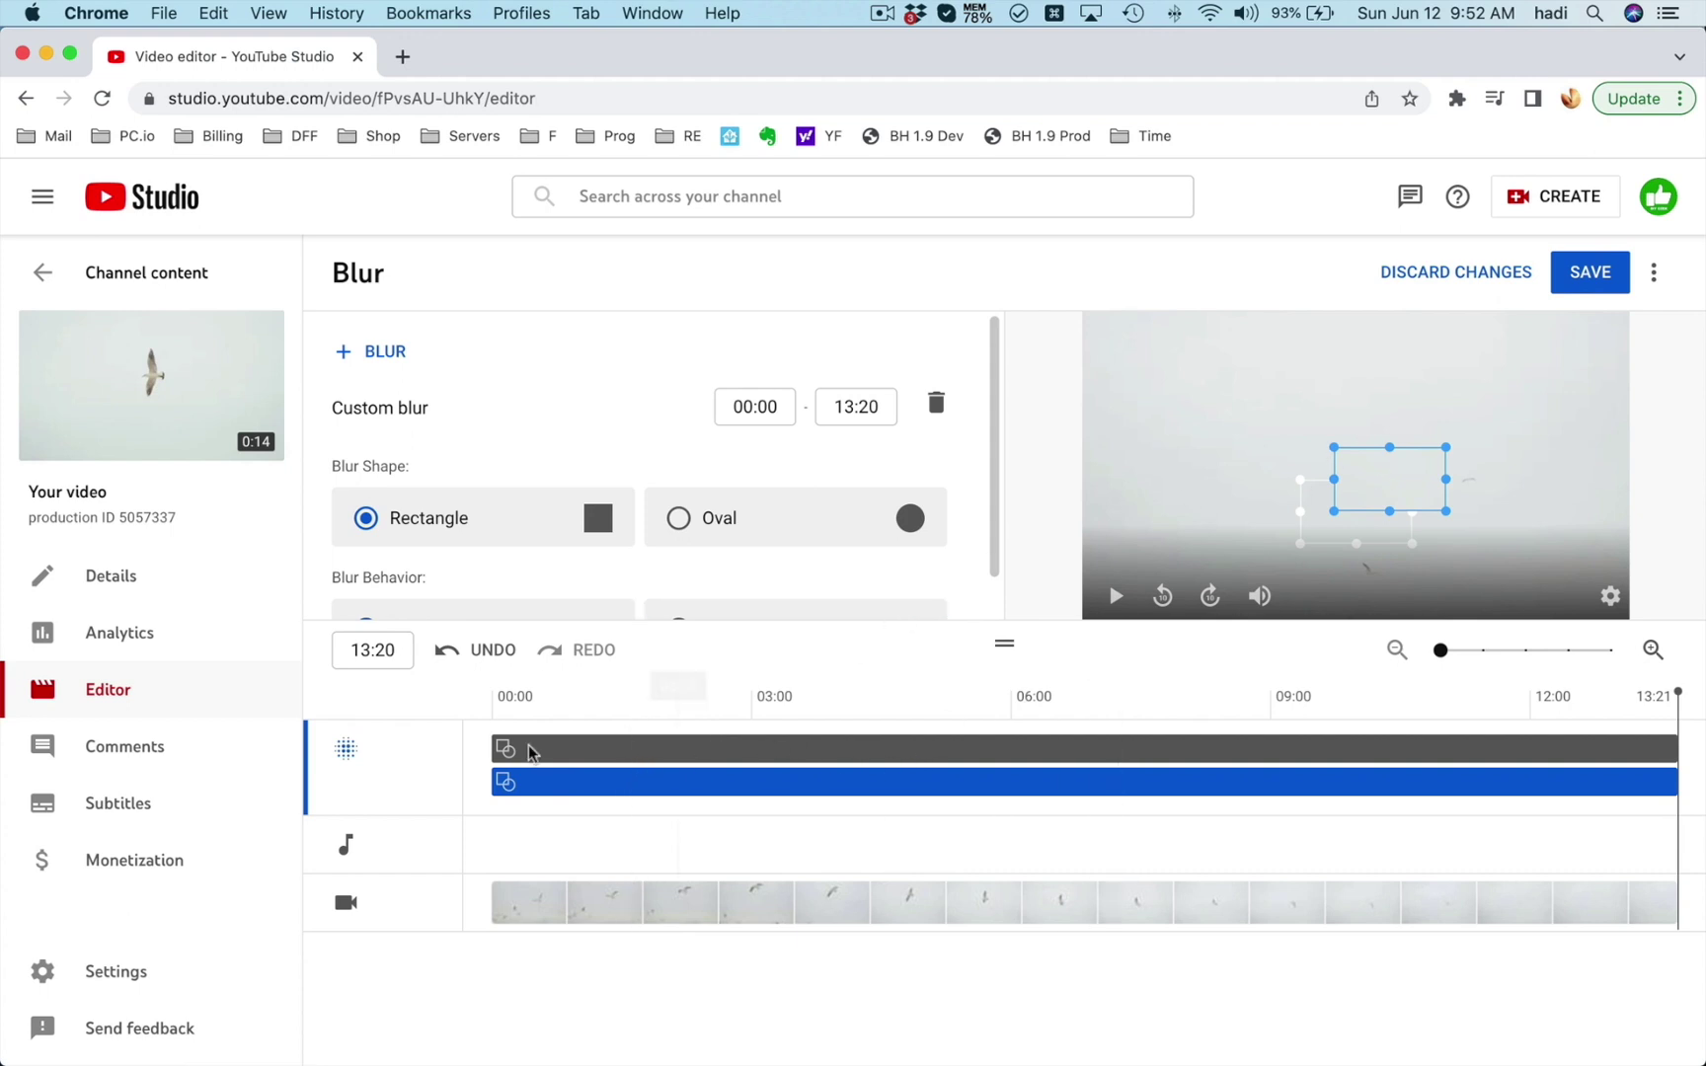
pyautogui.click(494, 712)
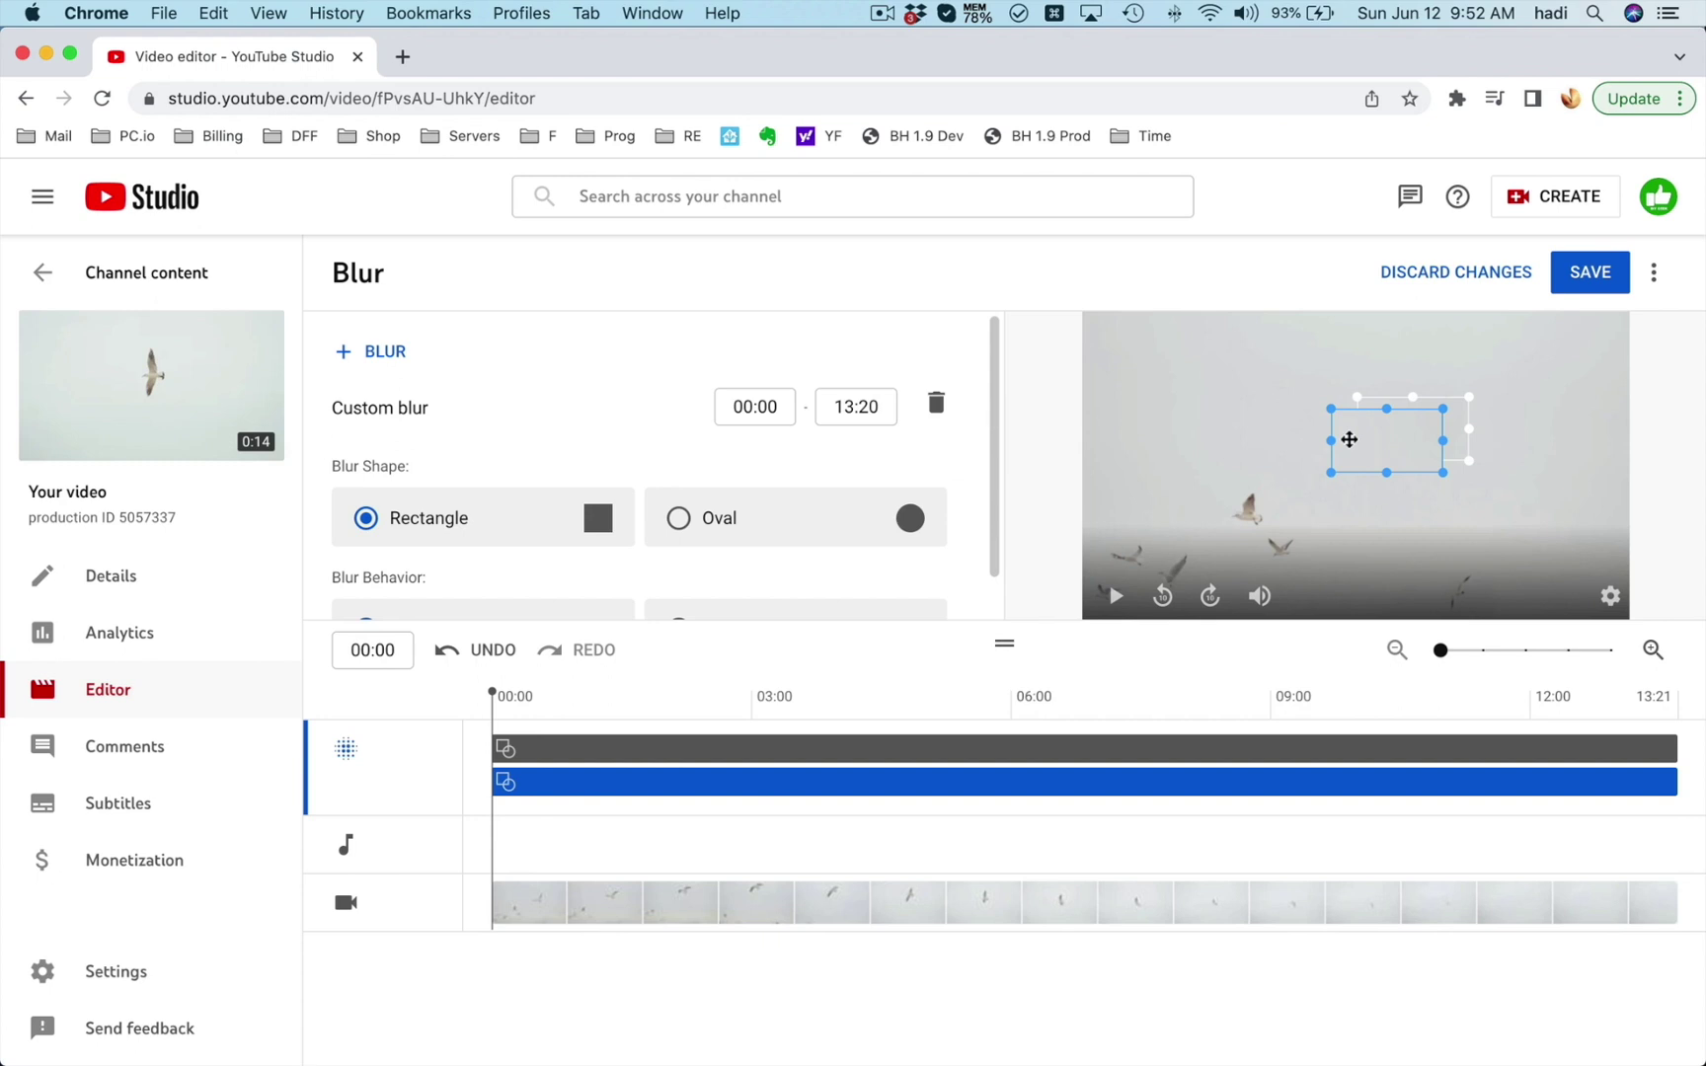
pyautogui.moveTo(1348, 438)
pyautogui.mouseDown()
pyautogui.moveTo(1213, 502)
pyautogui.moveTo(1237, 502)
pyautogui.mouseUp()
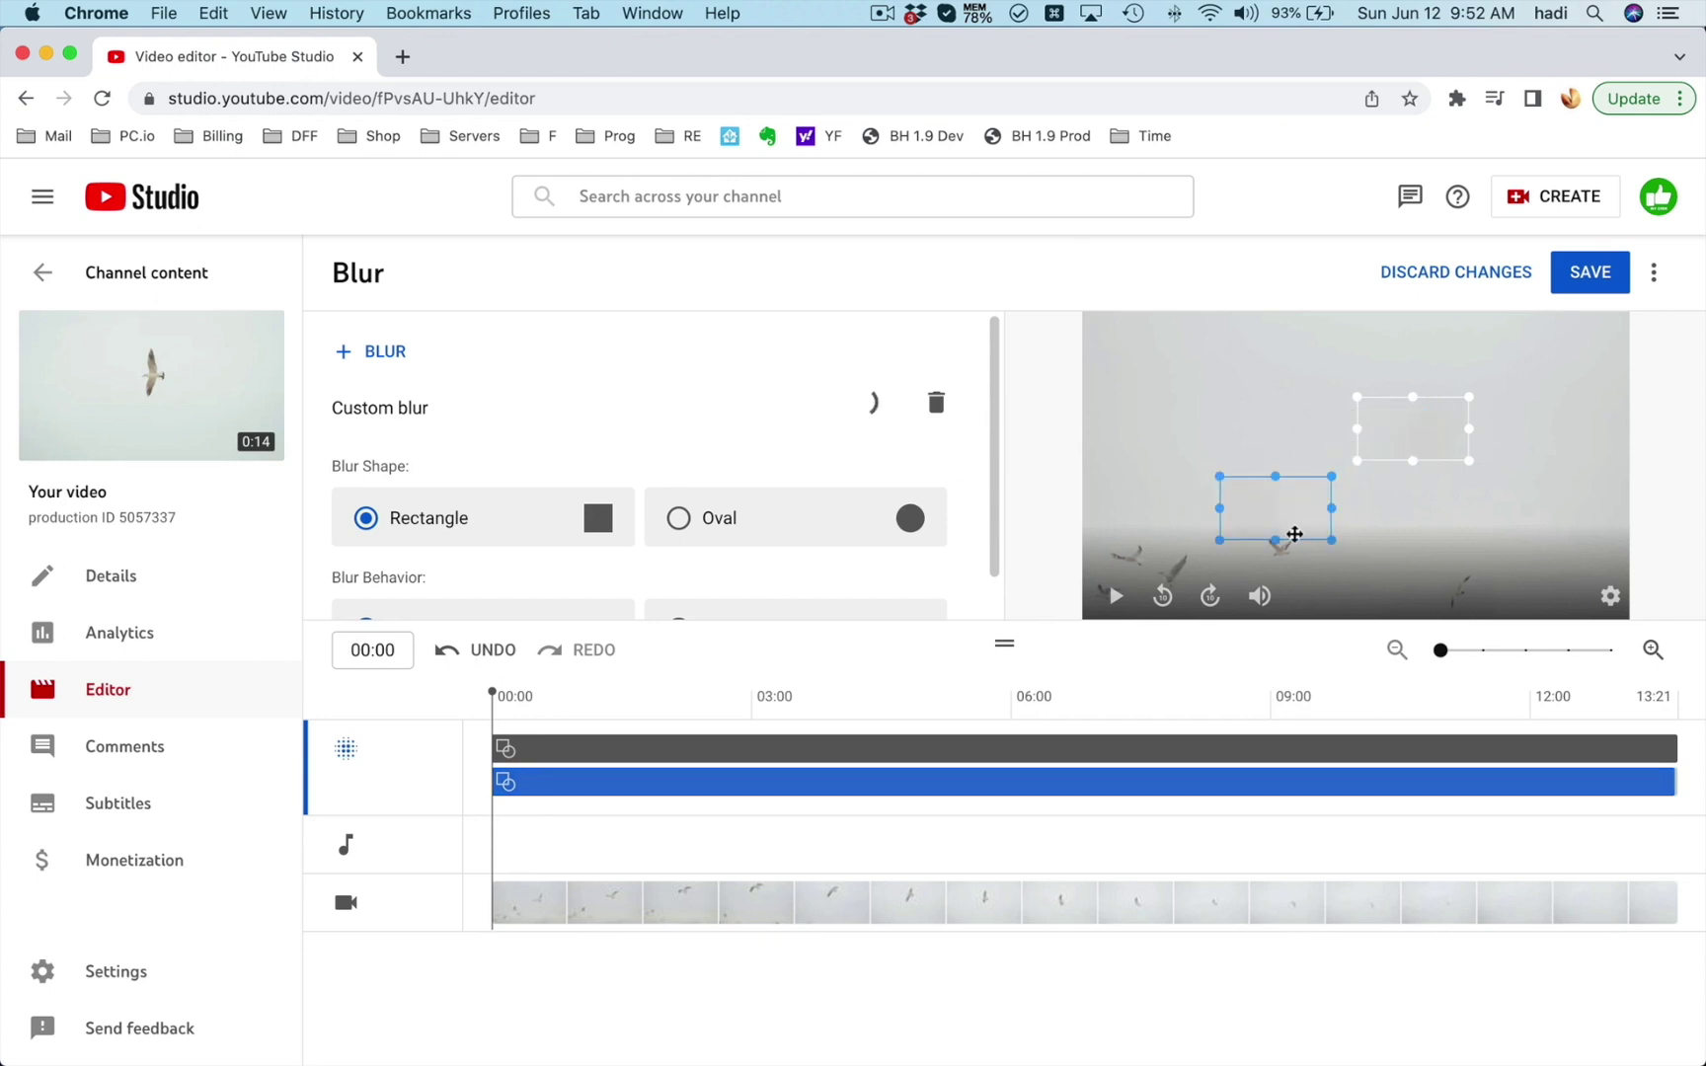
pyautogui.moveTo(1331, 542); pyautogui.dragTo(1249, 512)
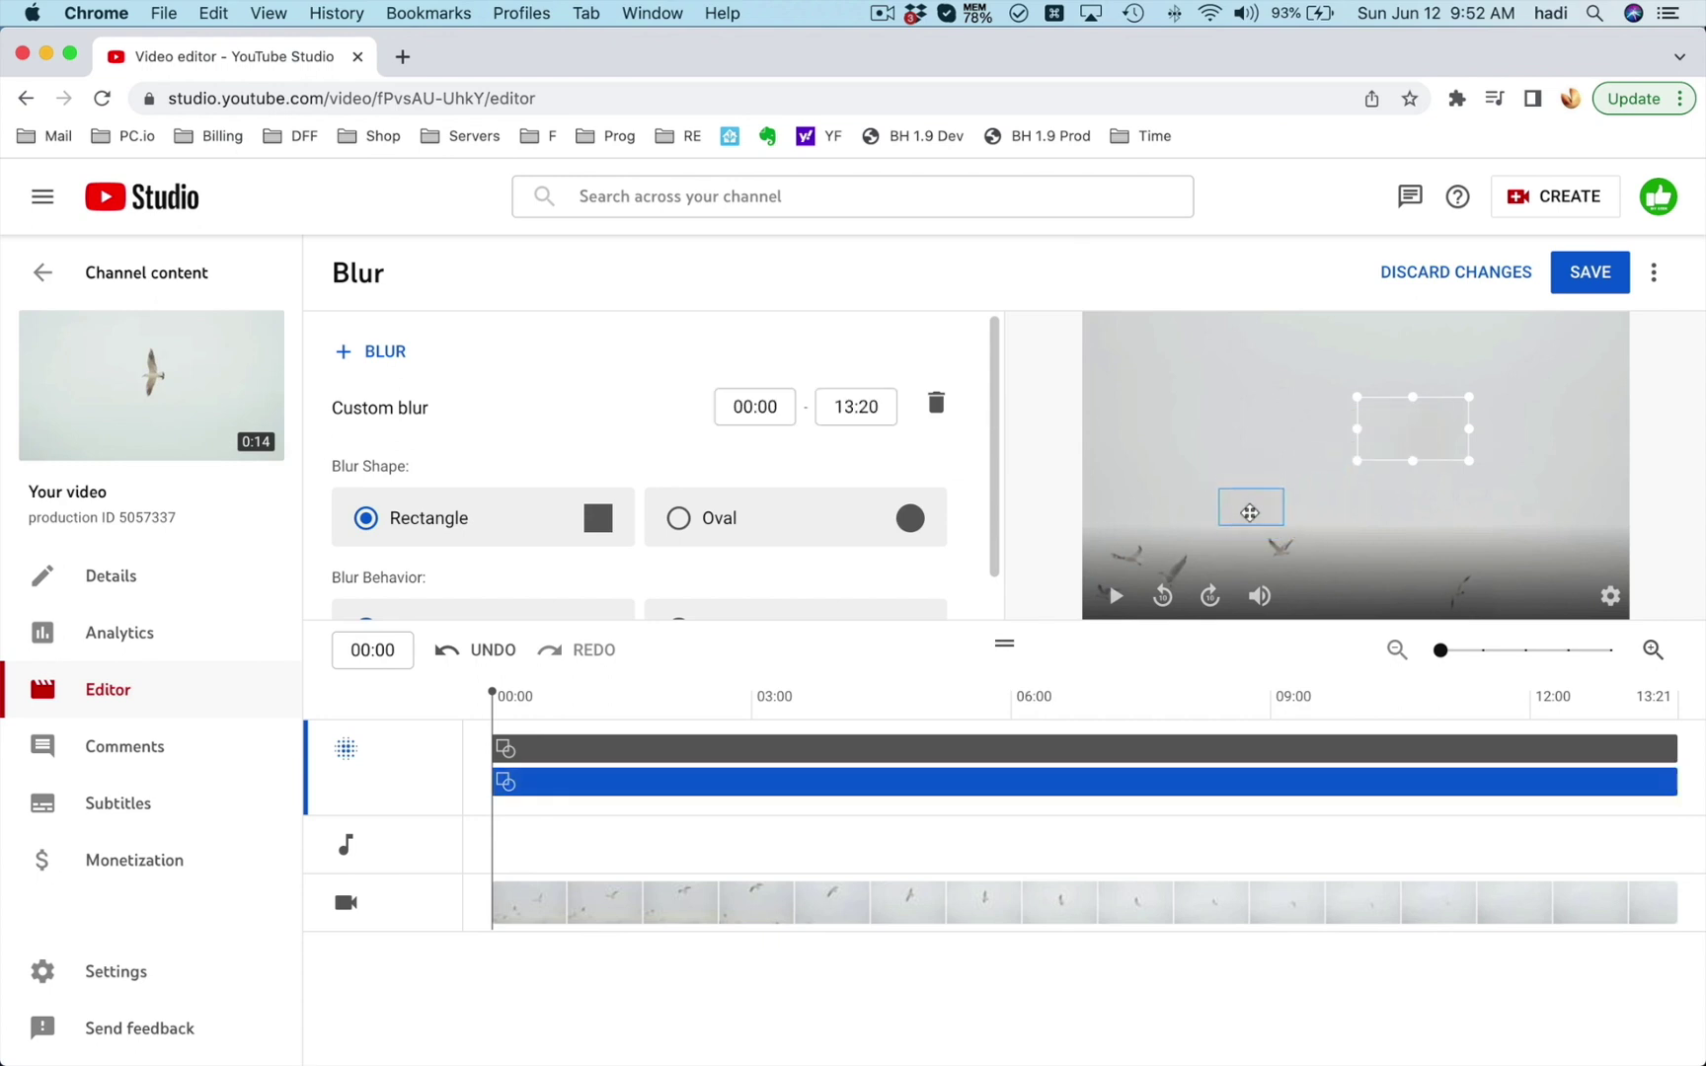